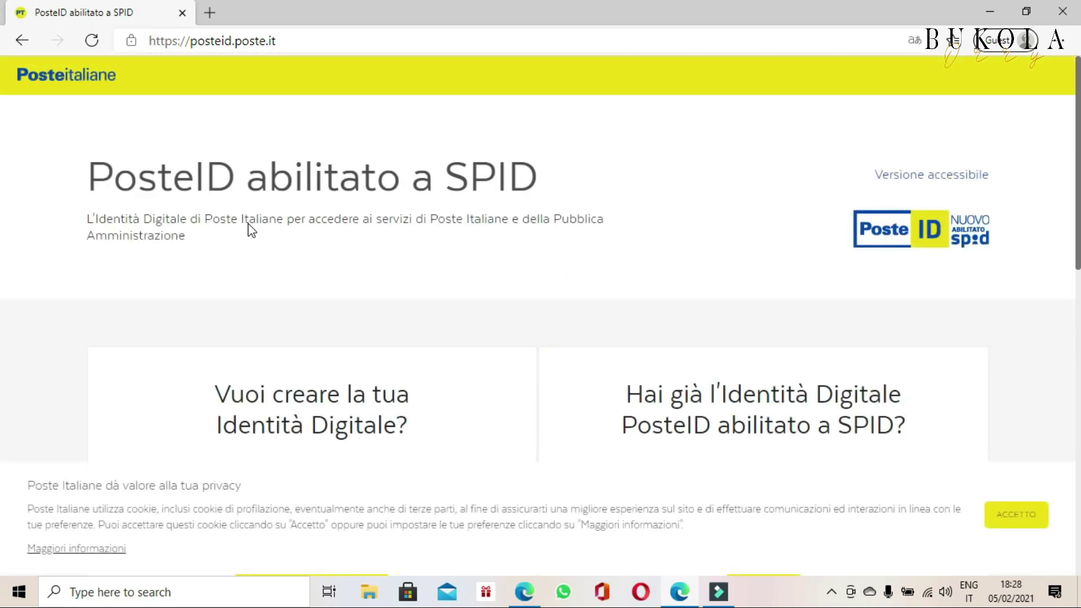
Step: Accept the cookie notice and start a new PosteID registration with REGISTRATI SUBITO
{"action": "left_click", "coordinate": [1018, 520]}
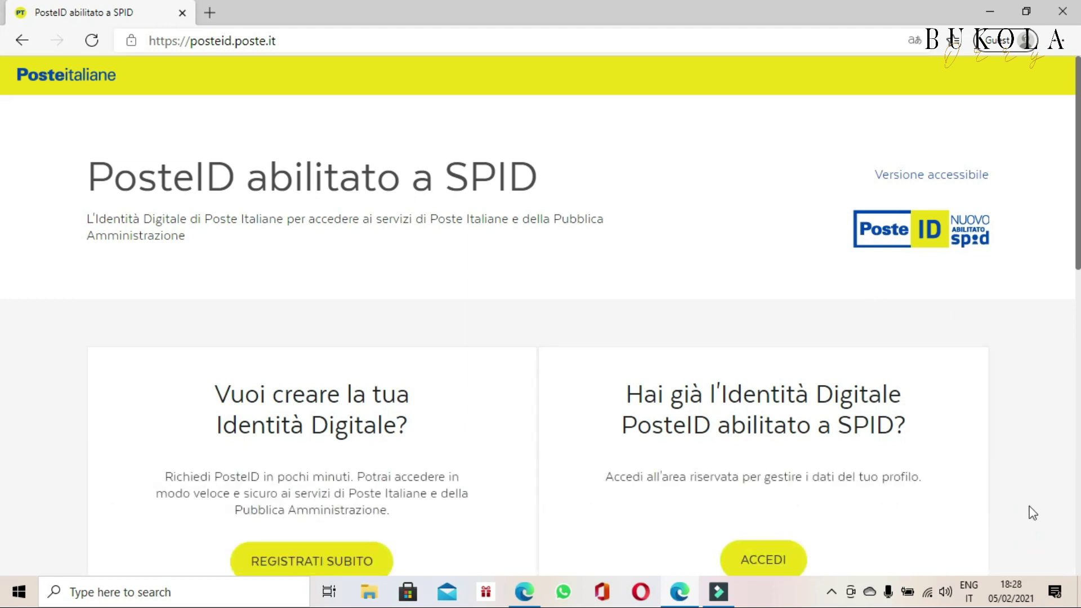
{"action": "scroll", "coordinate": [2, 279], "scroll_direction": "down", "scroll_amount": 3}
{"action": "scroll", "coordinate": [5, 313], "scroll_direction": "down", "scroll_amount": 5}
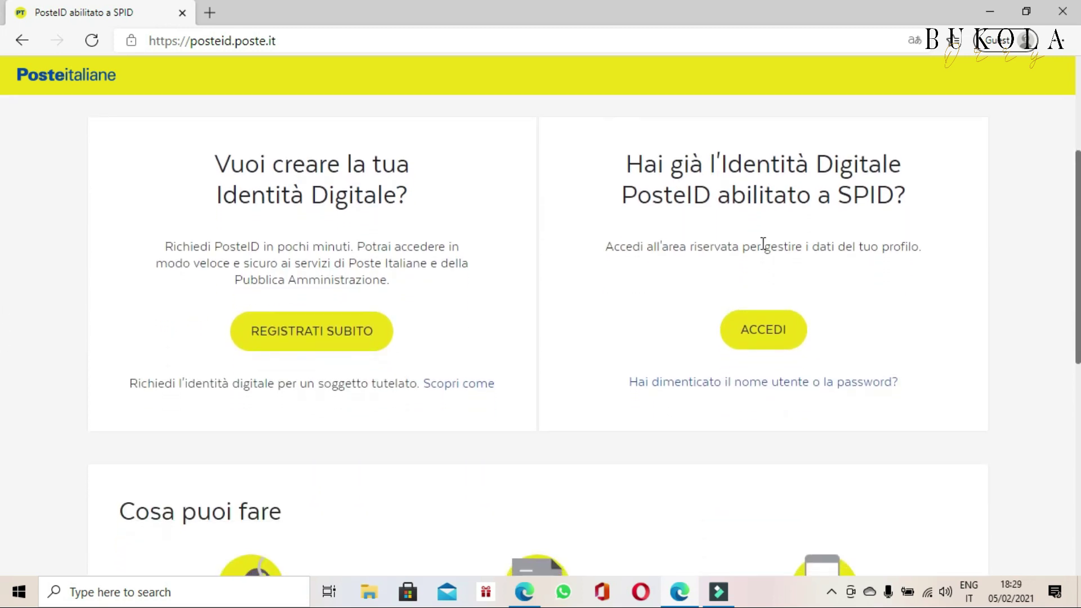
{"action": "left_click", "coordinate": [287, 342]}
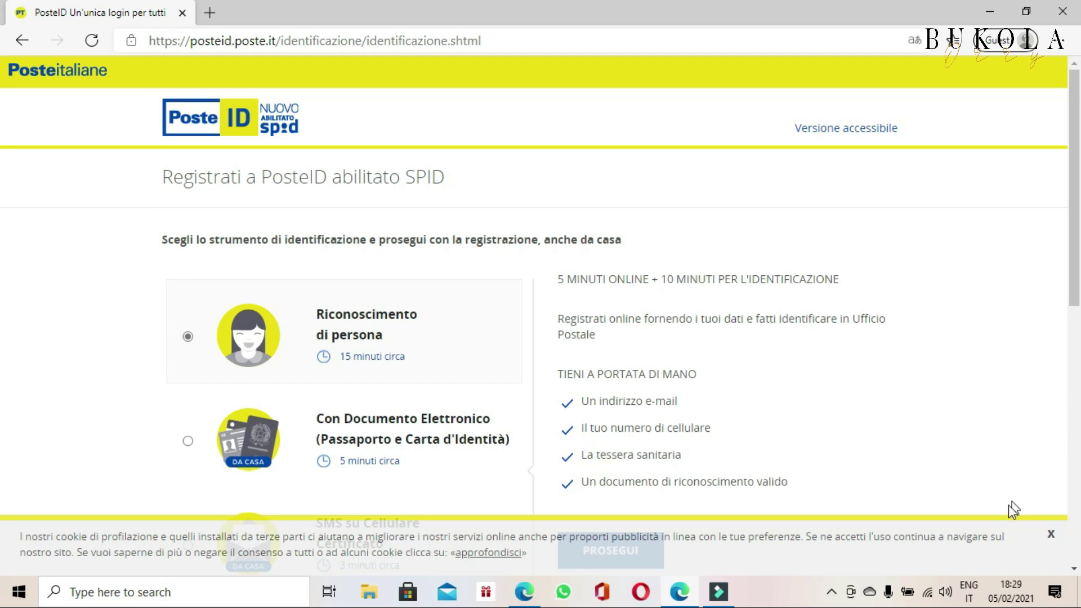
Step: Dismiss the cookie bar and continue with Riconoscimento di persona, reaching the maintenance notice
{"action": "left_click", "coordinate": [1051, 536]}
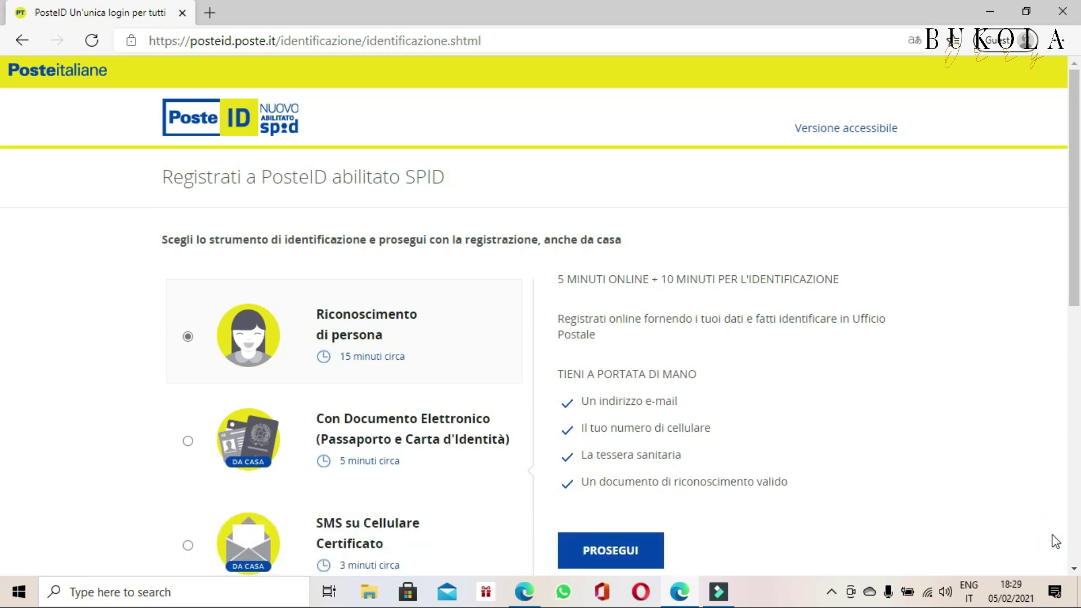
{"action": "left_click_drag", "start_coordinate": [1075, 269], "coordinate": [1079, 307]}
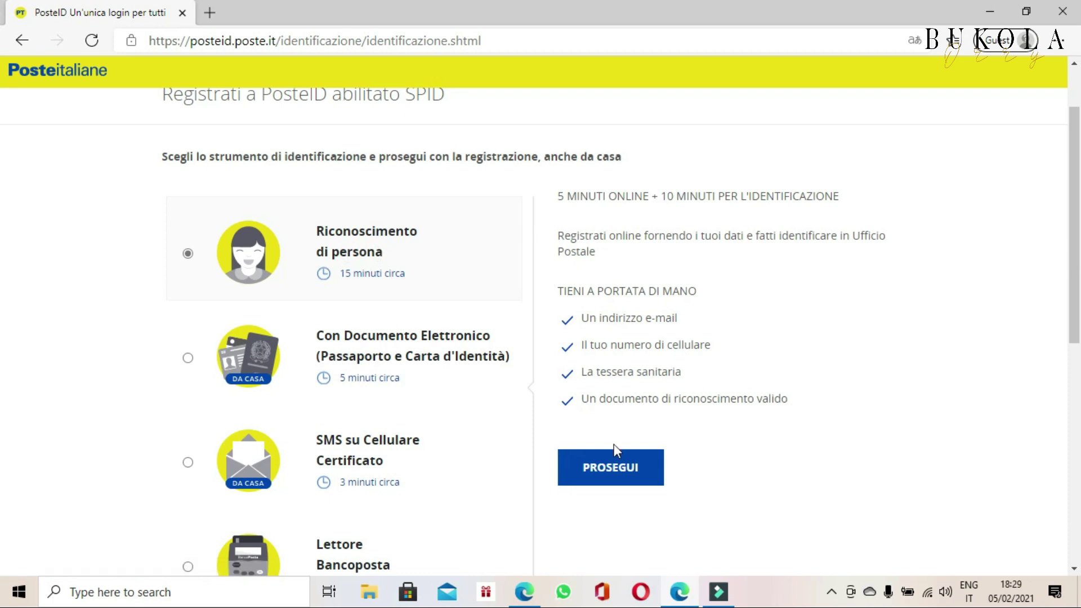
{"action": "left_click", "coordinate": [610, 481]}
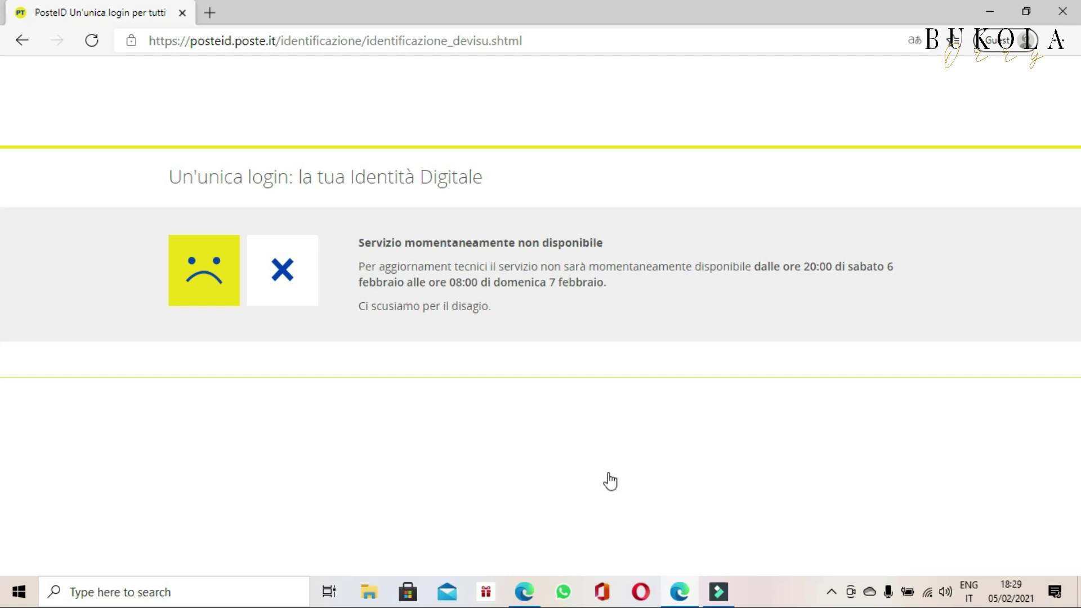
Step: Search Google for 'posteid' and open the posteid.poste.it result
{"action": "type", "text": "po"}
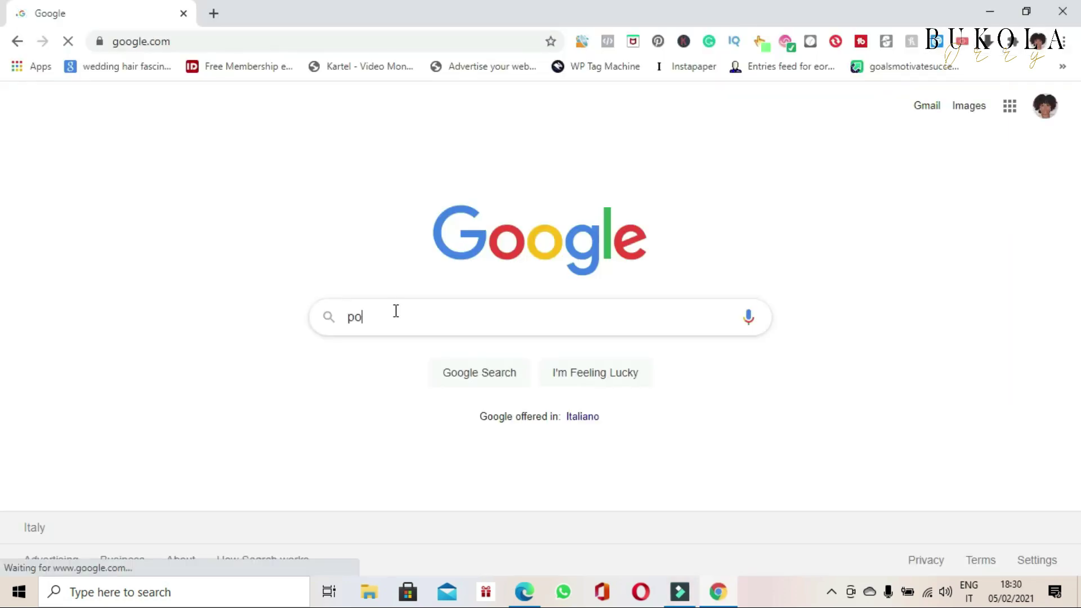
{"action": "type", "text": "steid"}
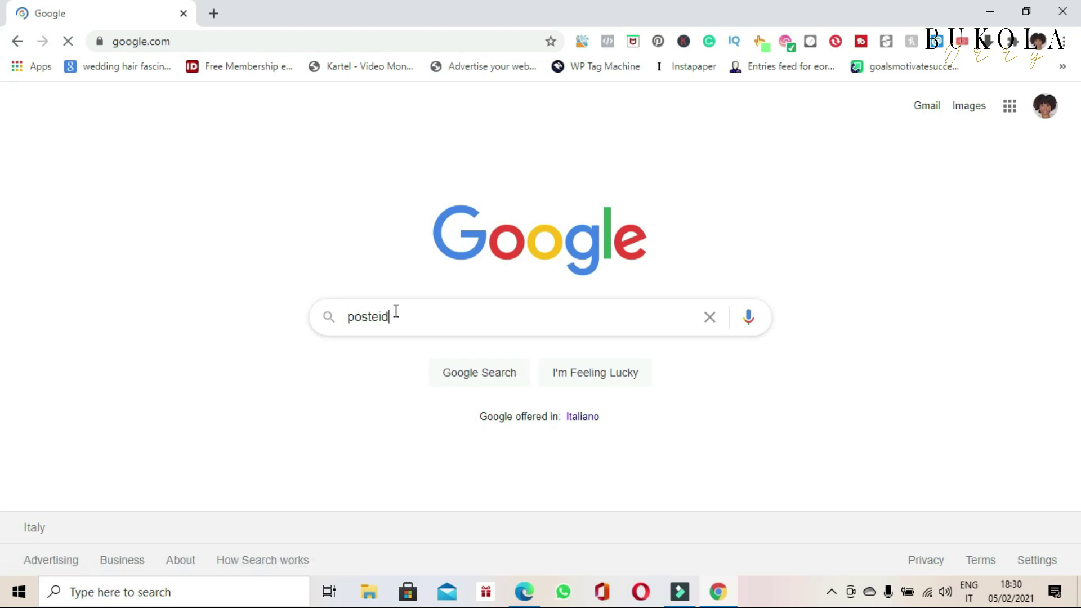
{"action": "key", "text": "Return"}
{"action": "left_click", "coordinate": [193, 247]}
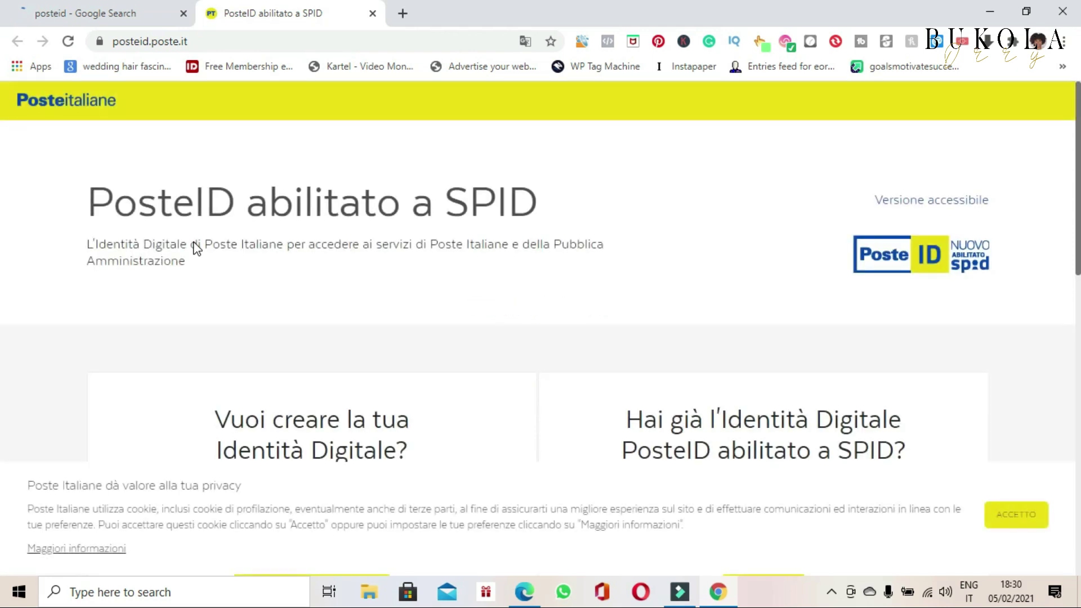
Step: Accept the cookie notice and start a new registration with REGISTRATI SUBITO
{"action": "left_click", "coordinate": [1017, 514]}
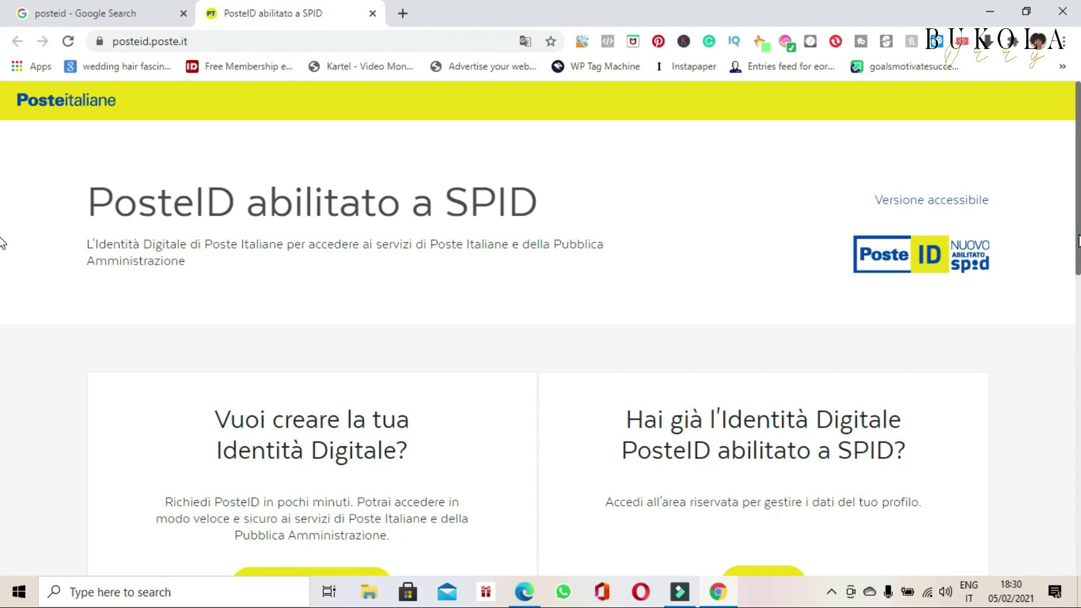
{"action": "scroll", "coordinate": [2, 281], "scroll_direction": "down", "scroll_amount": 2}
{"action": "left_click", "coordinate": [312, 485]}
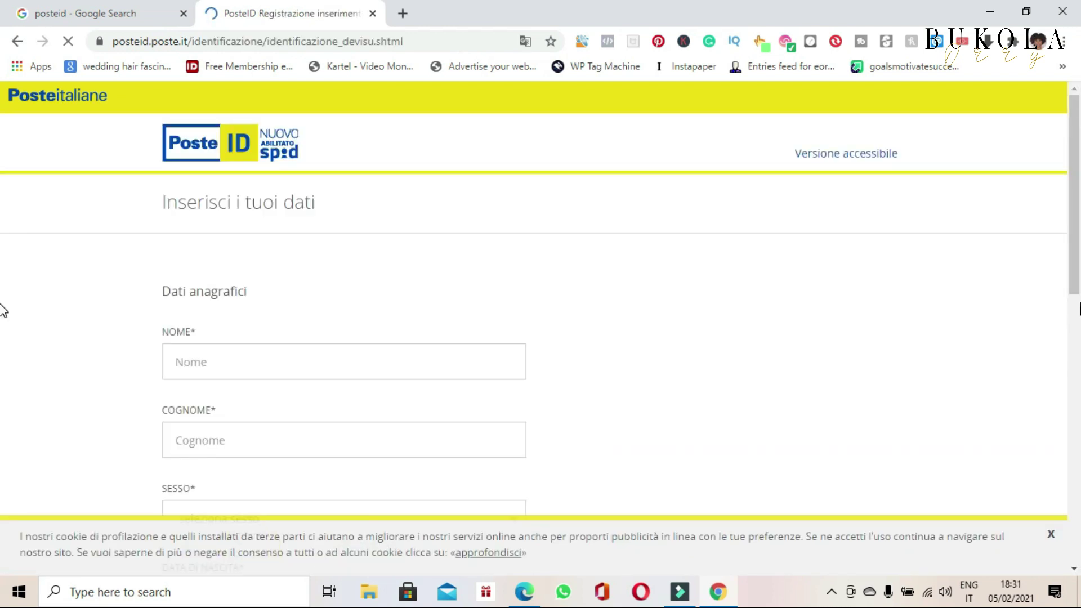
Step: Enter the first name and surname, and set SESSO to Maschile
{"action": "scroll", "coordinate": [2, 253], "scroll_direction": "down", "scroll_amount": 3}
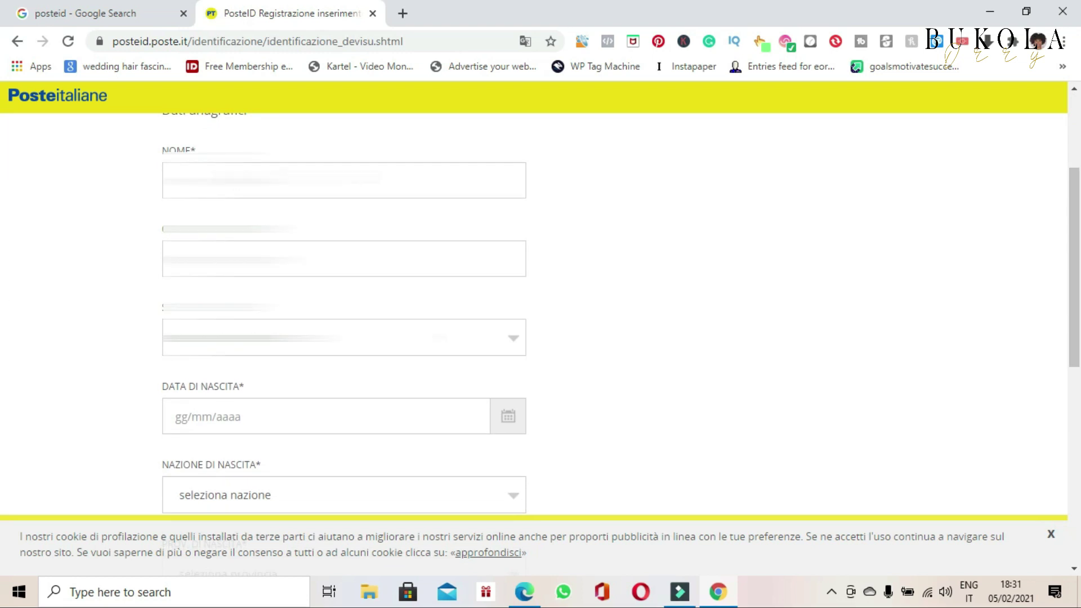
{"action": "left_click", "coordinate": [333, 182]}
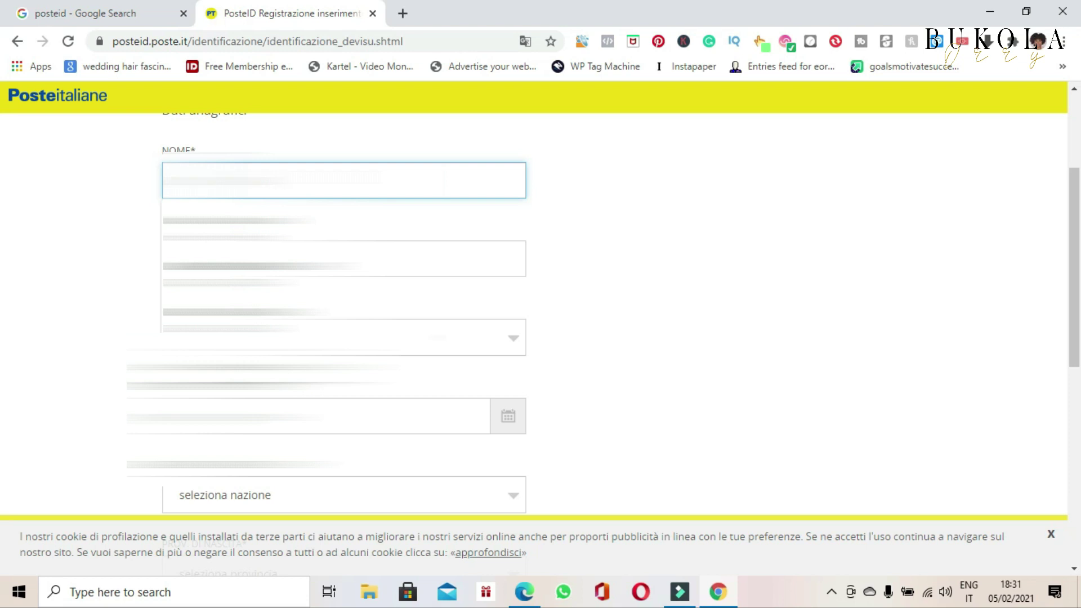
{"action": "type", "text": "B"}
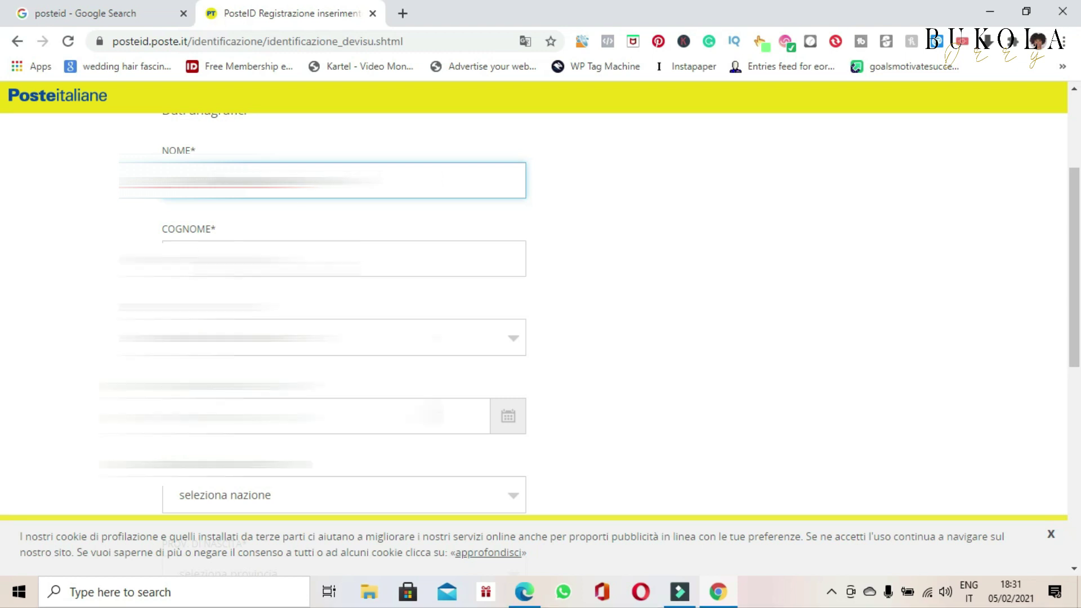
{"action": "left_click", "coordinate": [315, 259]}
{"action": "type", "text": "o"}
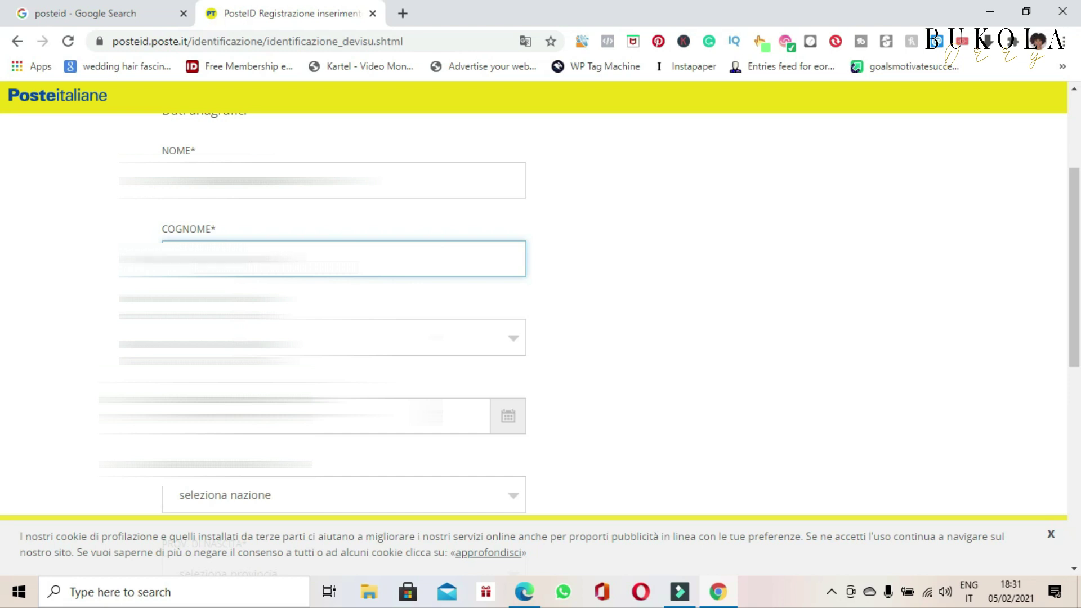
{"action": "left_click", "coordinate": [444, 294]}
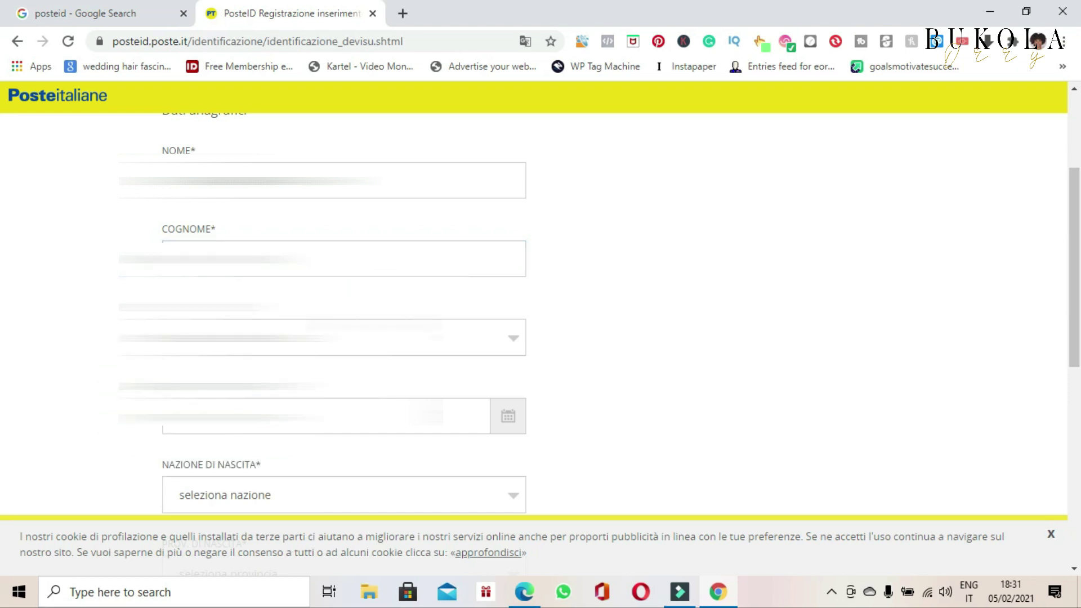
{"action": "left_click", "coordinate": [376, 336]}
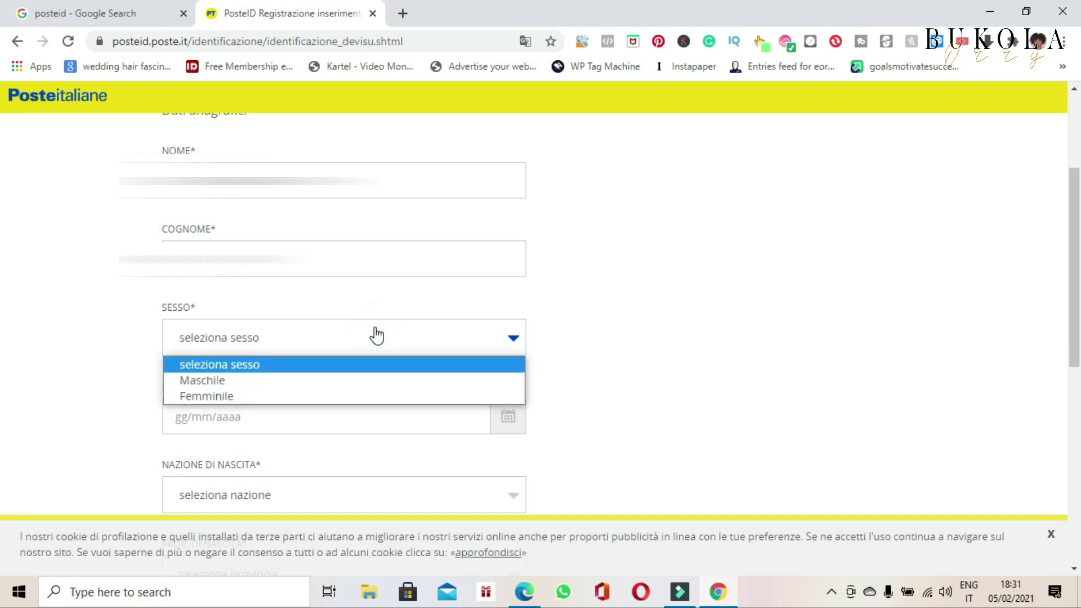
{"action": "left_click", "coordinate": [271, 386]}
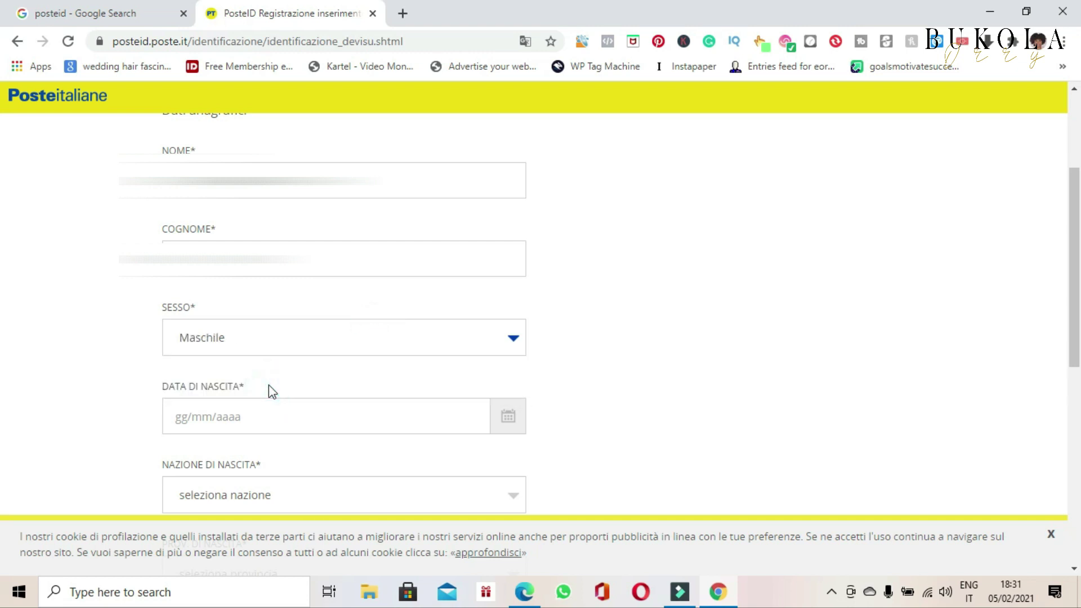
{"action": "scroll", "coordinate": [507, 271], "scroll_direction": "down", "scroll_amount": 3}
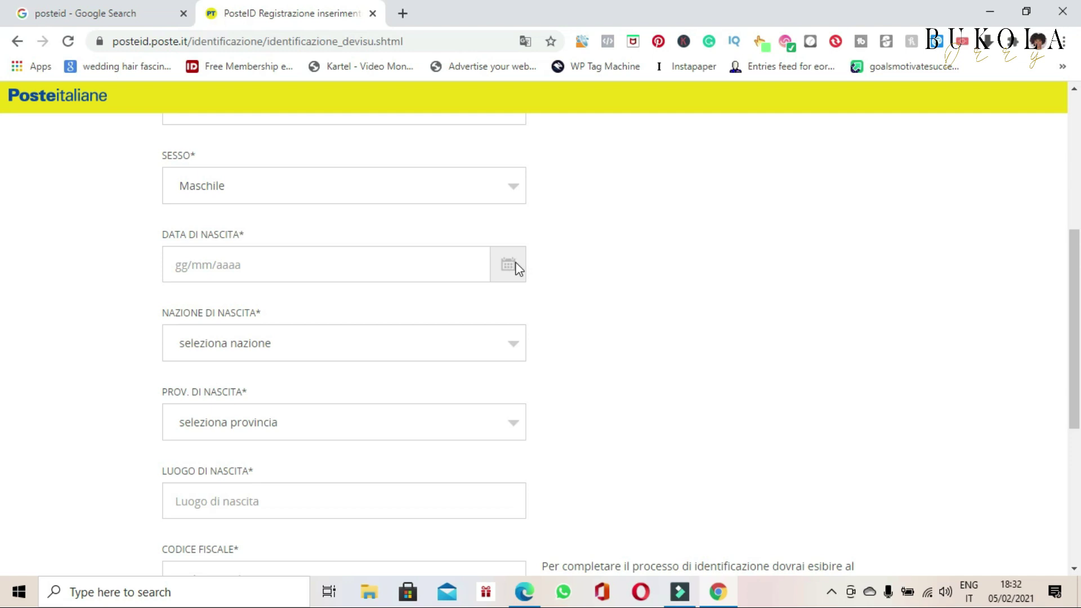
Step: Submit the personal details with PROSEGUI
{"action": "left_click", "coordinate": [227, 426]}
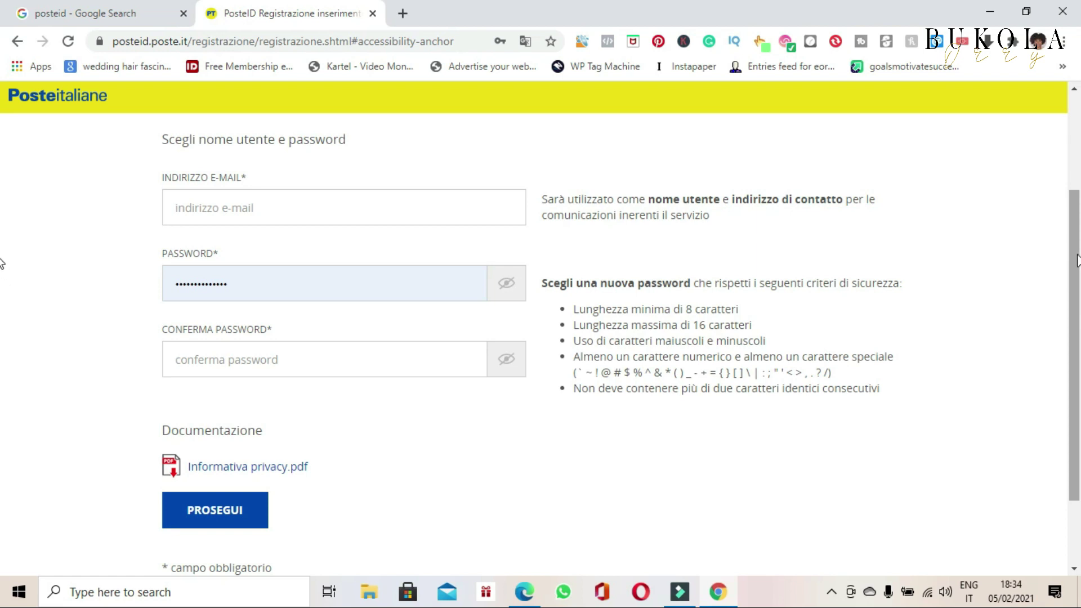
Step: Enter and confirm the e-mail address, then fill in the password confirmation
{"action": "left_click_drag", "start_coordinate": [1079, 254], "coordinate": [1079, 214]}
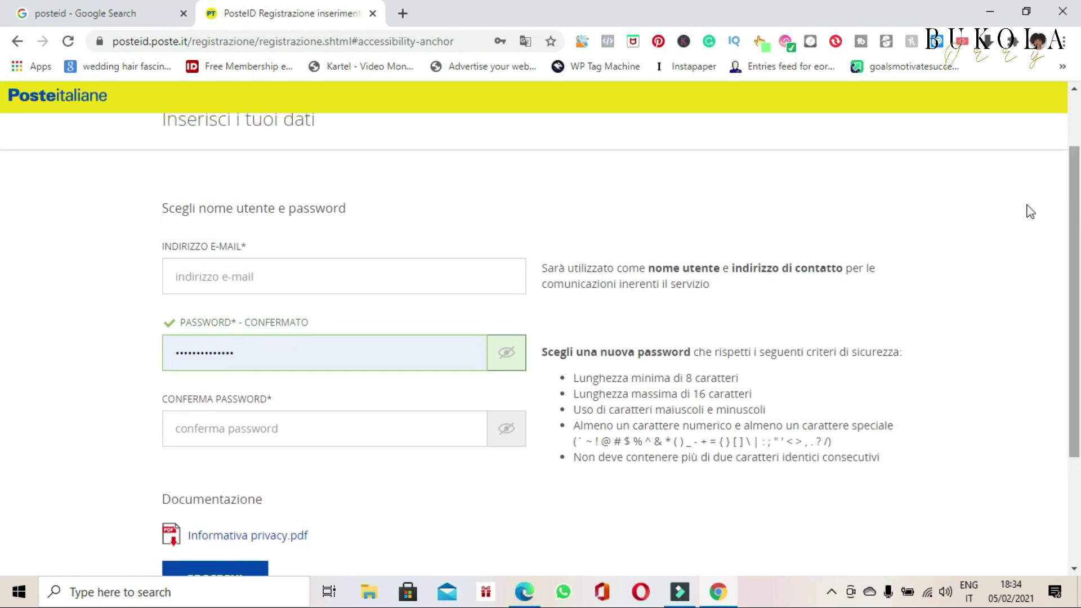
{"action": "left_click", "coordinate": [280, 272]}
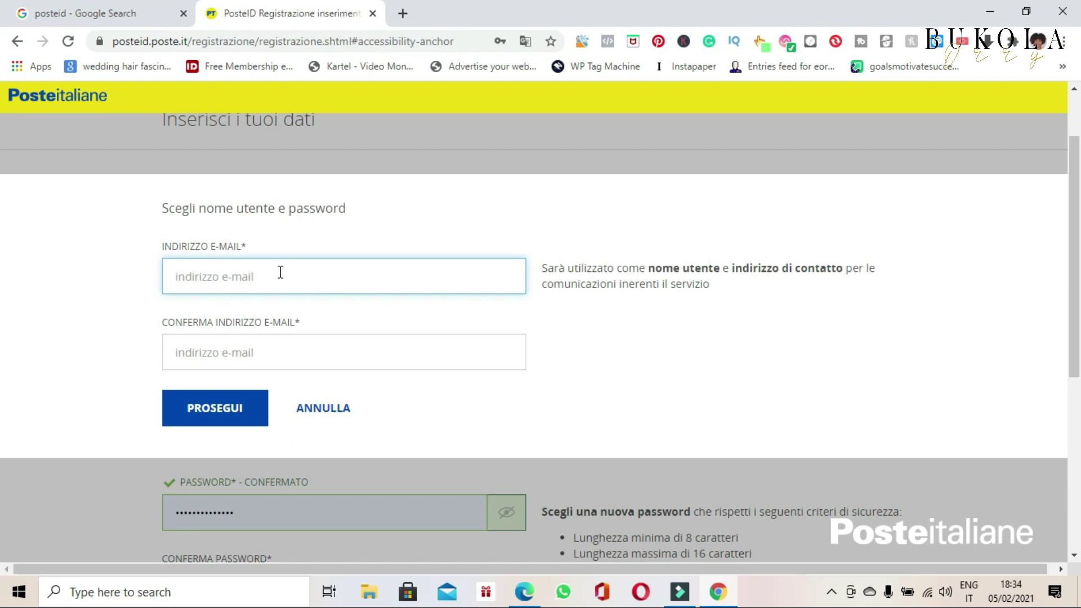
{"action": "type", "text": "18"}
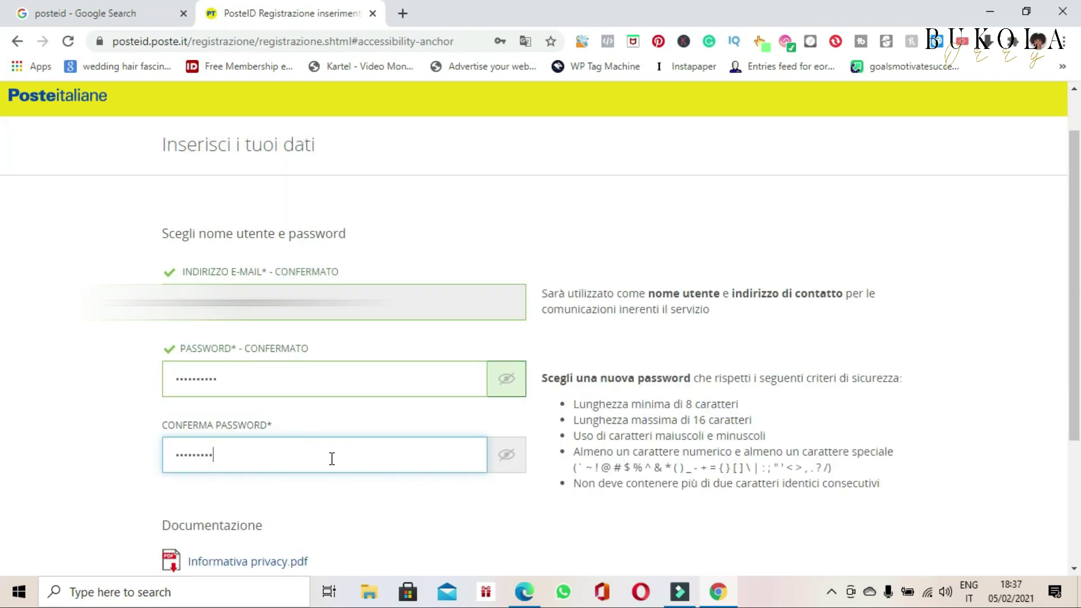
{"action": "type", "text": "1"}
Step: Enter the mobile phone number and repeat it in CONFERMA NUMERO DI CELLULARE
{"action": "left_click", "coordinate": [430, 332]}
{"action": "type", "text": "342"}
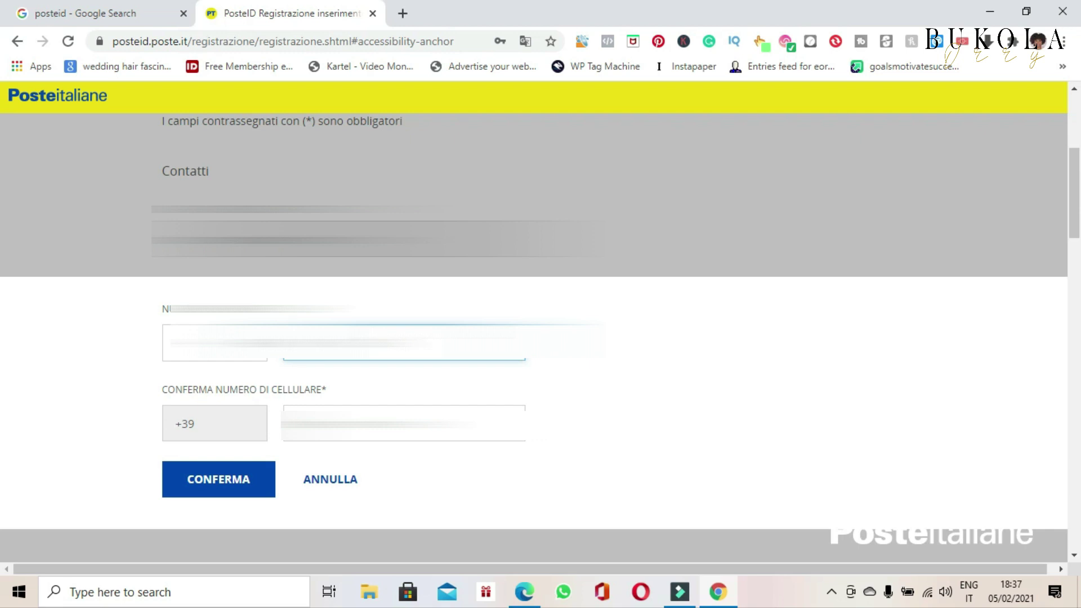
{"action": "left_click", "coordinate": [369, 408]}
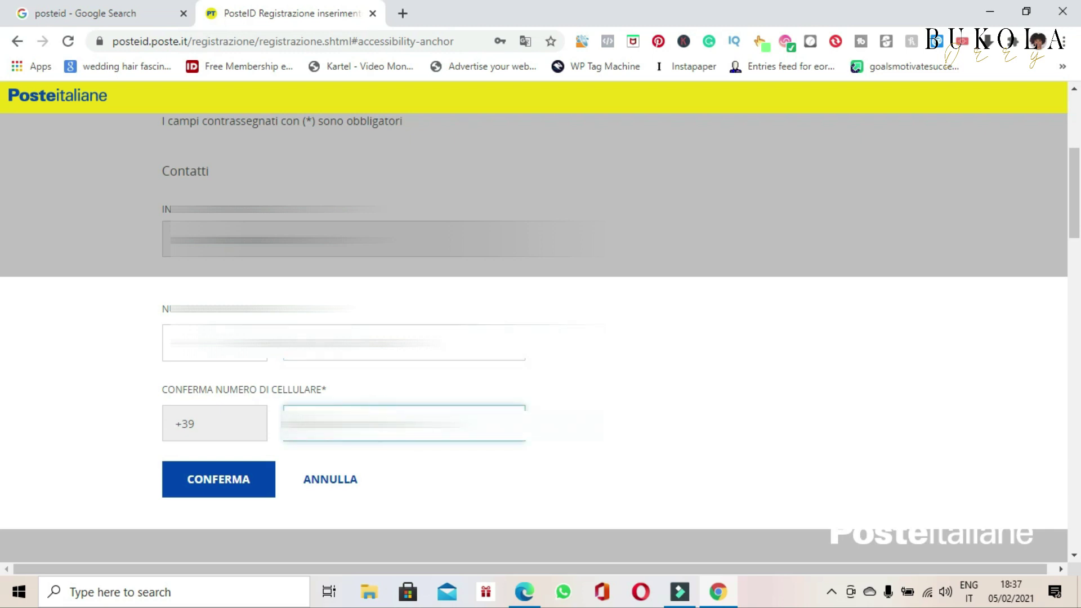
{"action": "type", "text": "3"}
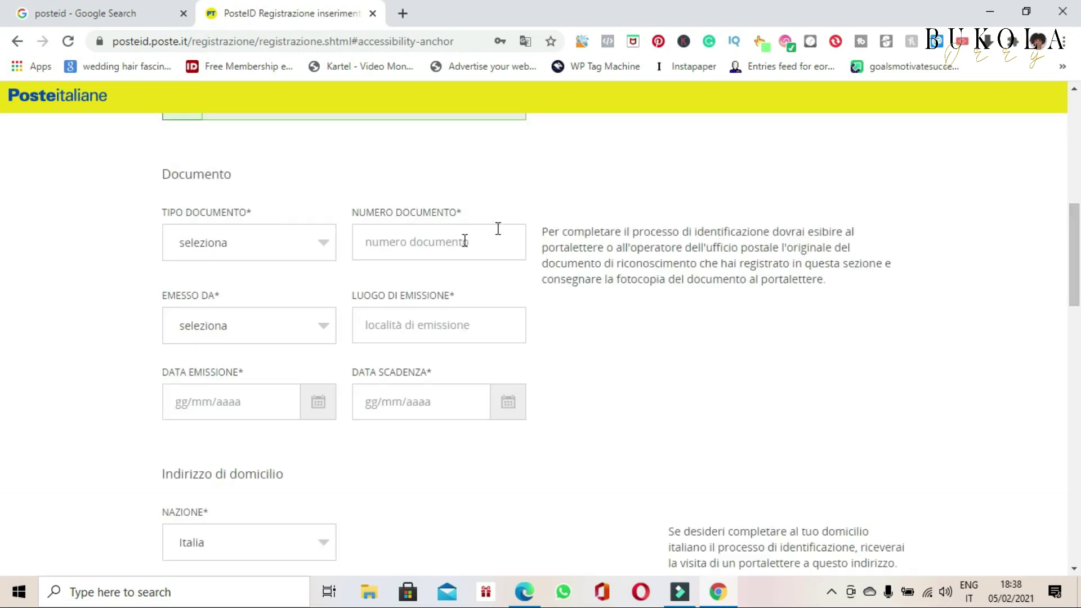
Step: Open the TIPO DOCUMENTO list to choose the identity document type
{"action": "left_click", "coordinate": [324, 246]}
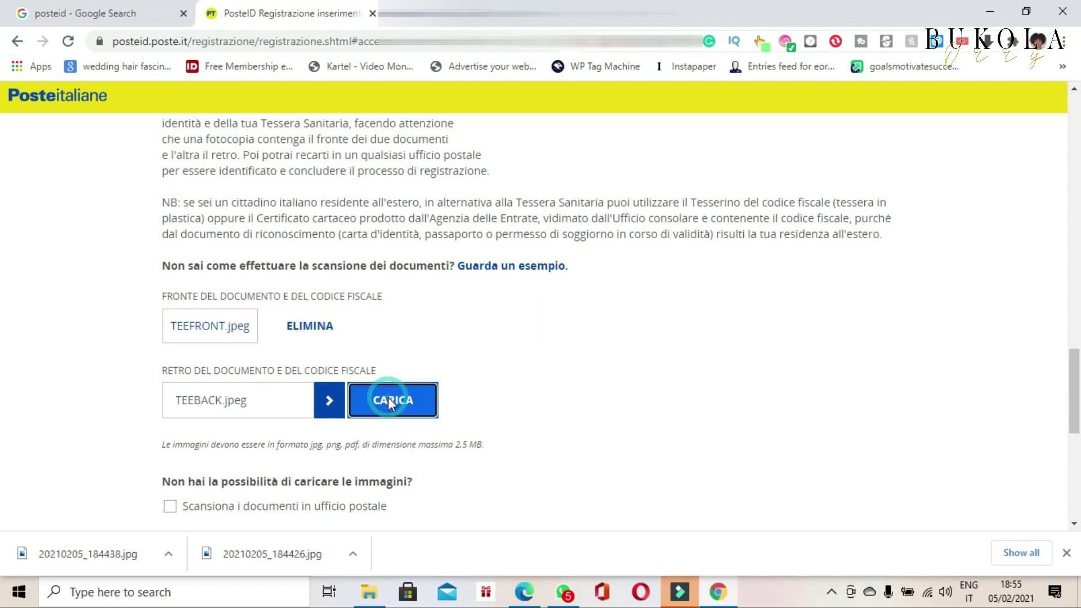
Step: Upload TEEFRONT.jpeg and TEEBACK.jpeg as document scans and continue with PROSEGUI
{"action": "left_click", "coordinate": [388, 401]}
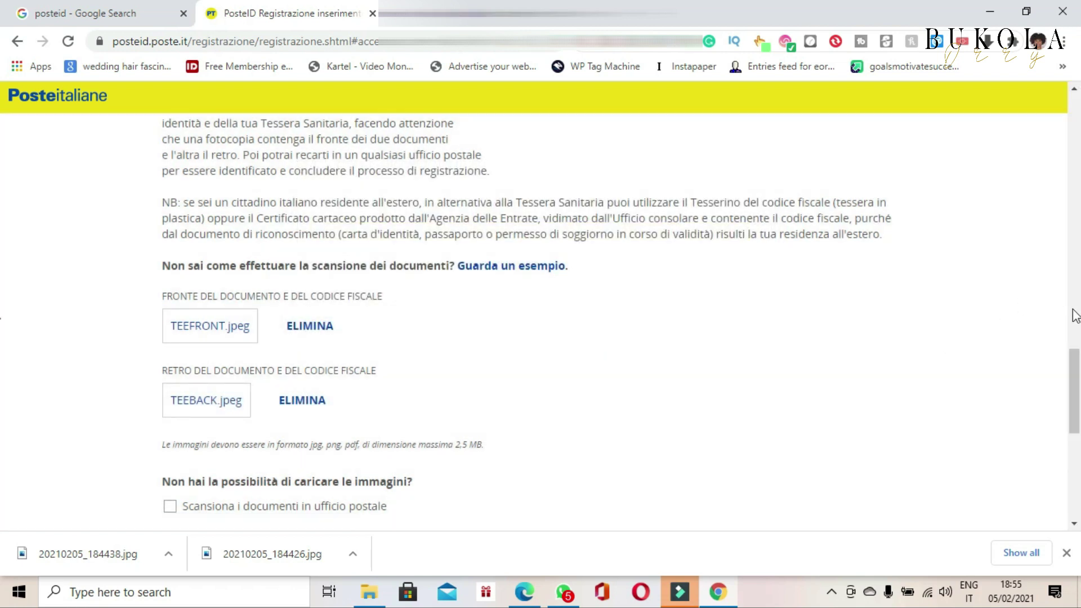
{"action": "scroll", "coordinate": [1077, 394], "scroll_direction": "down", "scroll_amount": 2}
{"action": "scroll", "coordinate": [1078, 408], "scroll_direction": "down", "scroll_amount": 5}
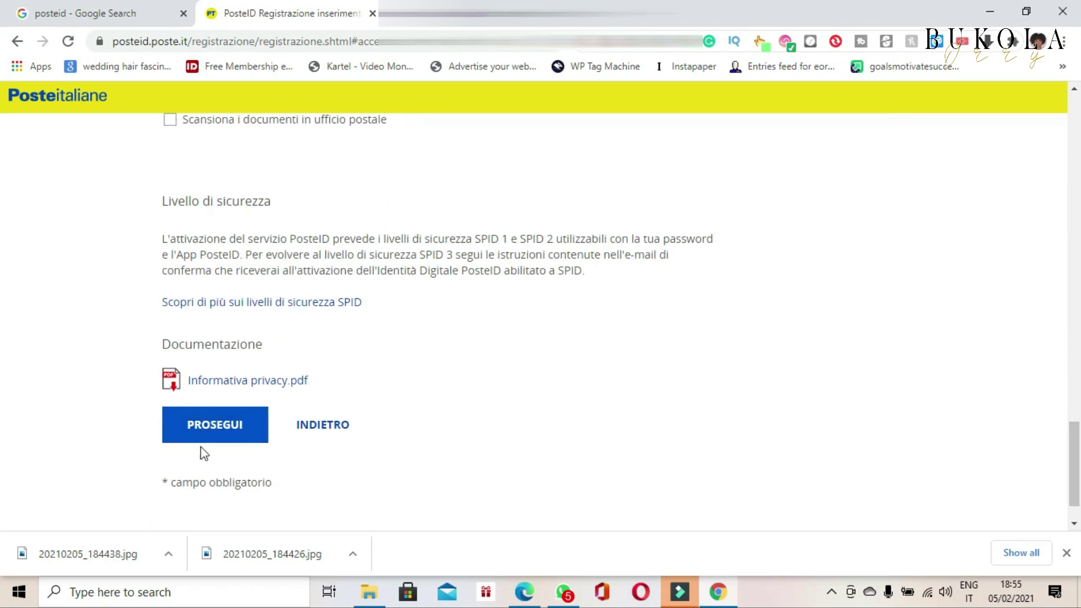
{"action": "left_click", "coordinate": [214, 426]}
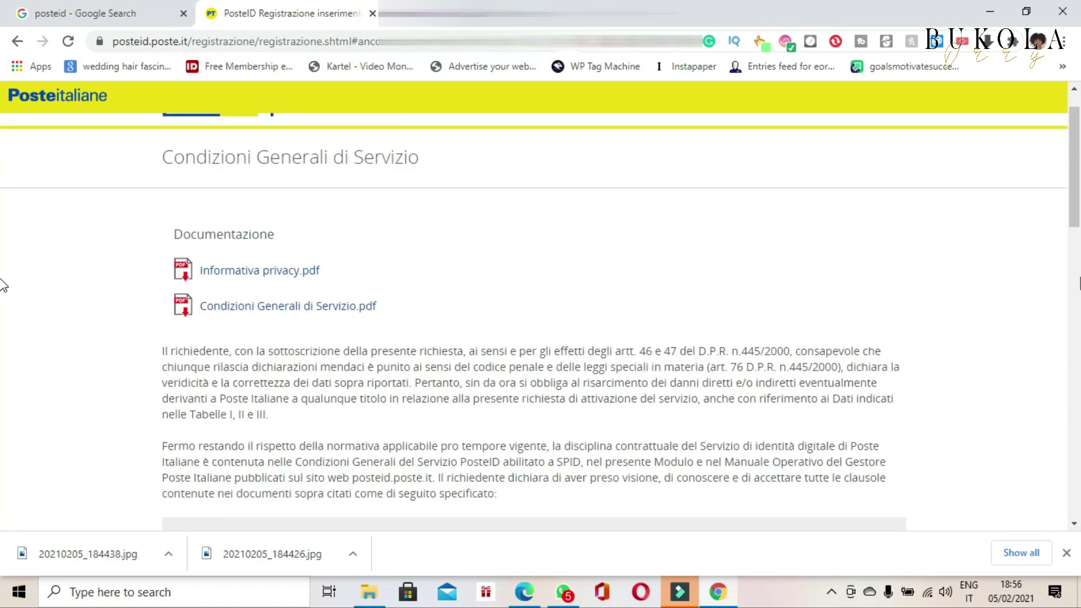
Step: Tick both boxes: the General Conditions and the specifically approved contract clauses
{"action": "left_click", "coordinate": [1074, 204]}
{"action": "left_click_drag", "start_coordinate": [1074, 204], "coordinate": [4, 299]}
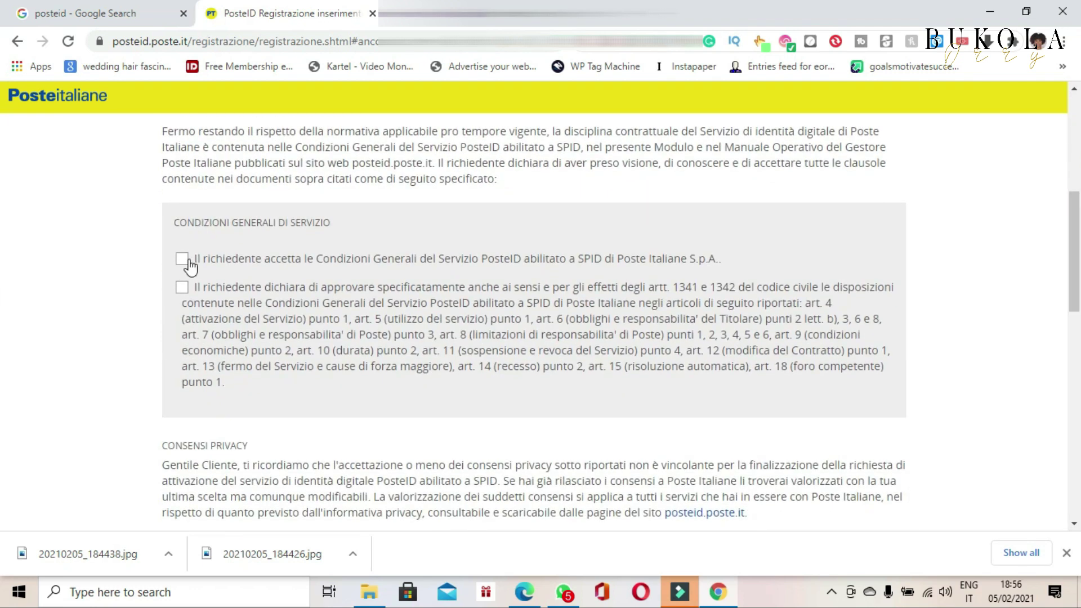
{"action": "left_click", "coordinate": [179, 260]}
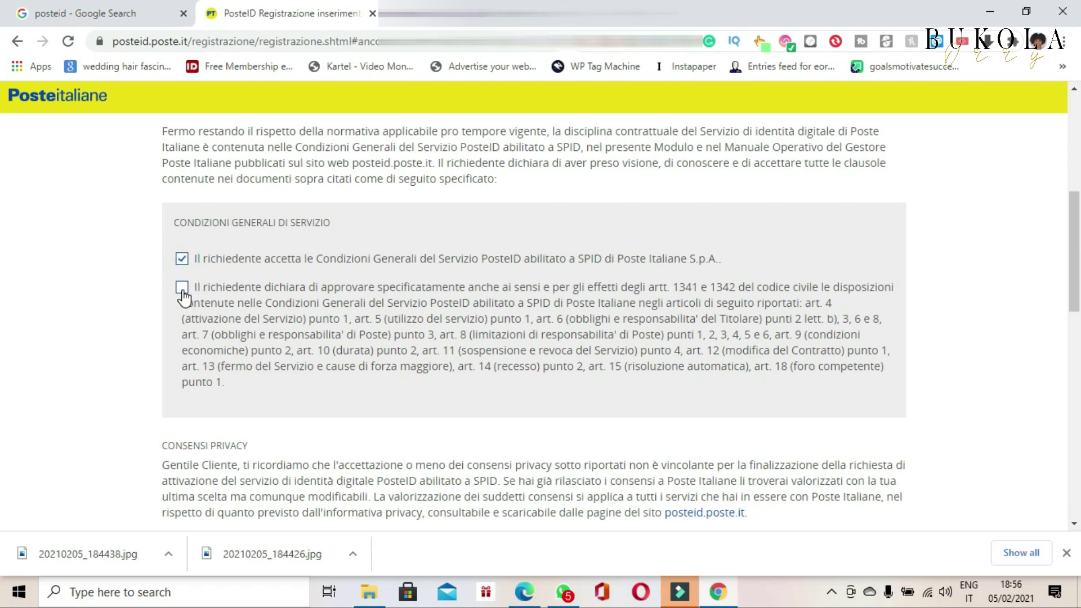
{"action": "left_click", "coordinate": [182, 290]}
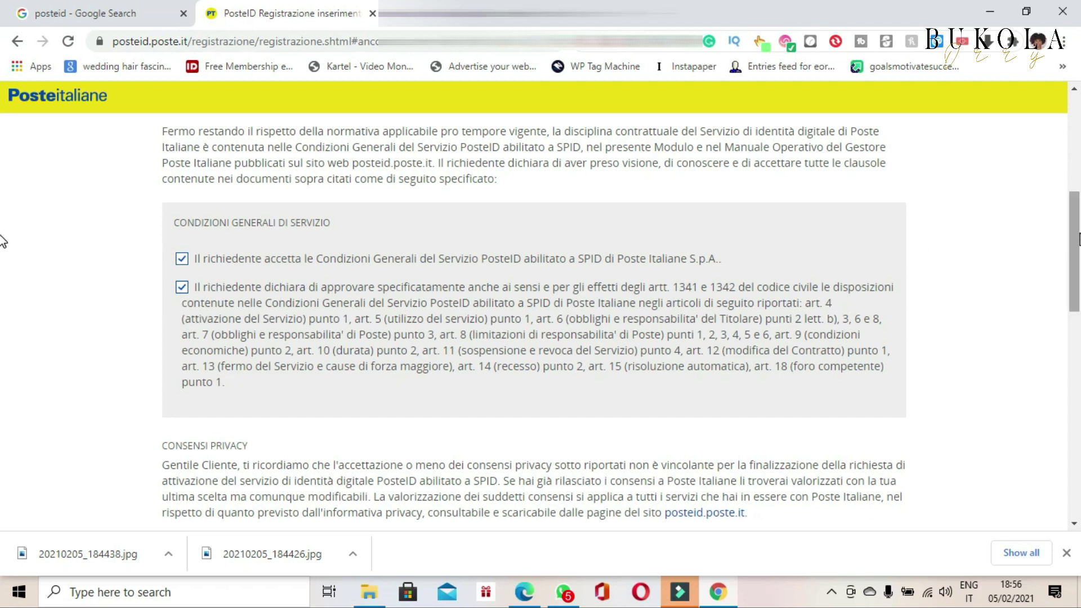
{"action": "scroll", "coordinate": [3, 270], "scroll_direction": "down", "scroll_amount": 2}
{"action": "scroll", "coordinate": [3, 270], "scroll_direction": "down", "scroll_amount": 6}
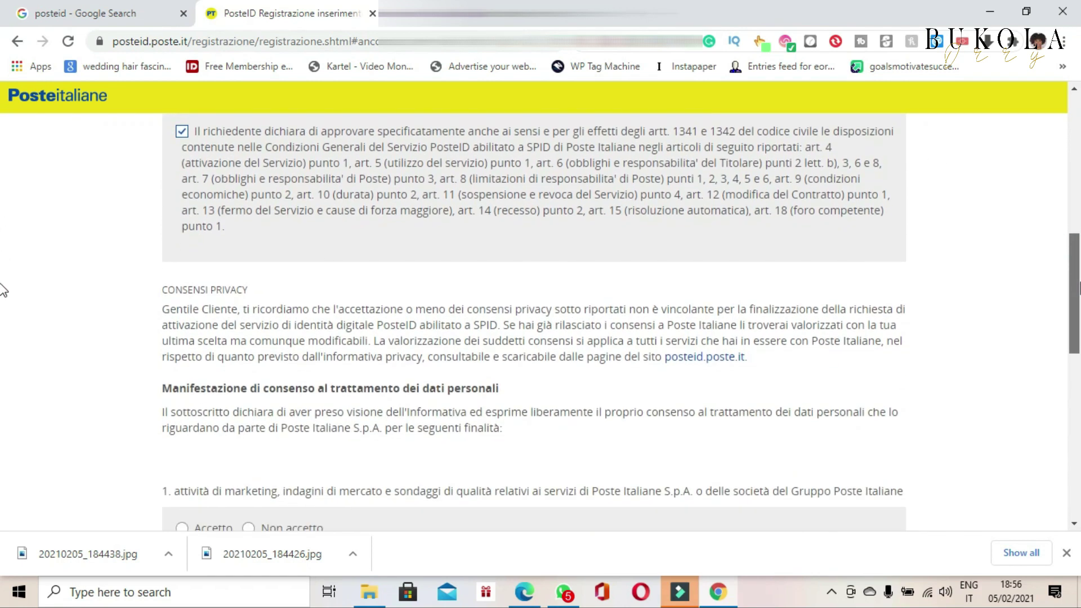
Step: Select Accetto for consents 1–4: Poste marketing, third-party marketing, profiling, profiling-data sharing
{"action": "scroll", "coordinate": [3, 349], "scroll_direction": "down", "scroll_amount": 1}
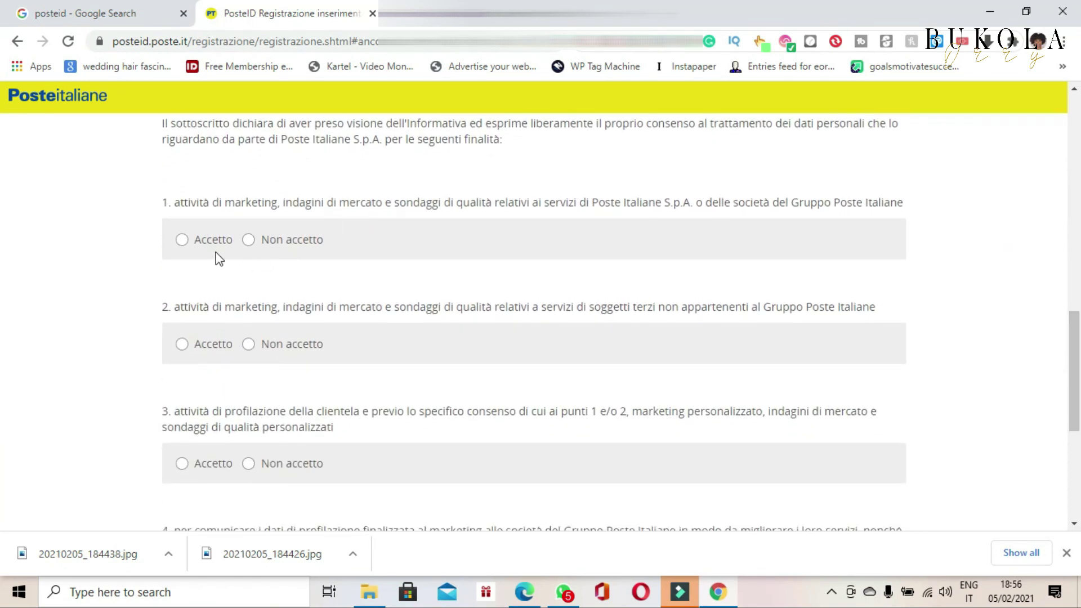
{"action": "left_click", "coordinate": [183, 241]}
{"action": "left_click", "coordinate": [183, 345]}
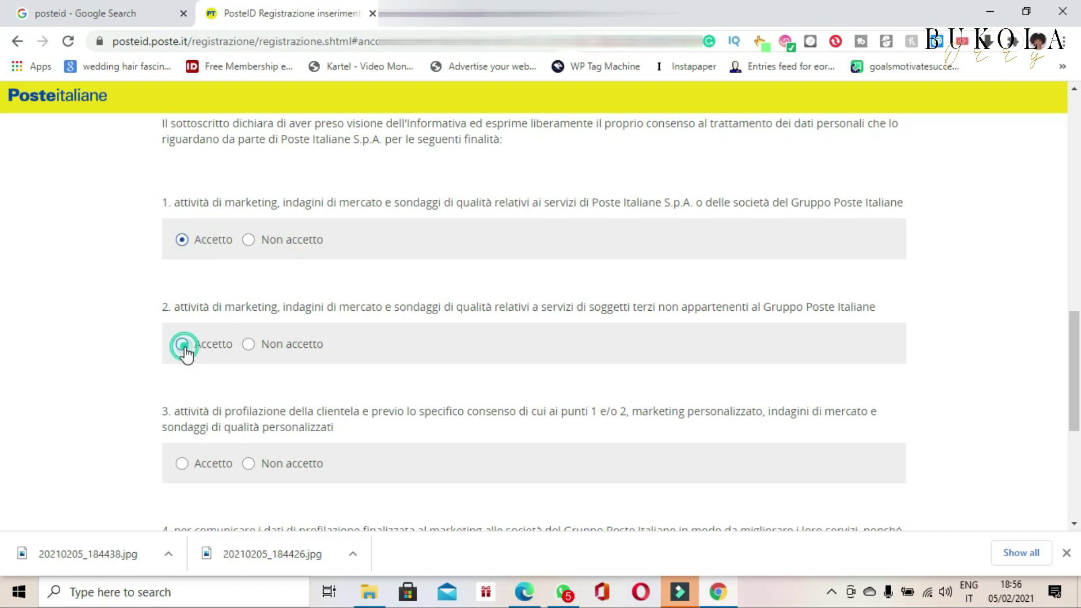
{"action": "left_click", "coordinate": [183, 466]}
{"action": "scroll", "coordinate": [1076, 336], "scroll_direction": "down", "scroll_amount": 5}
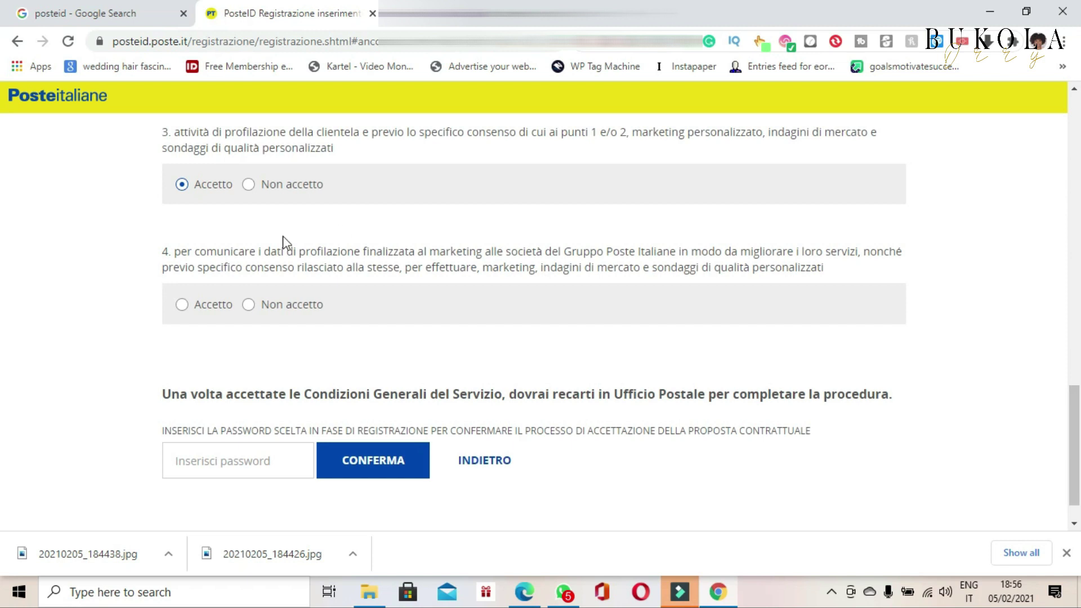
{"action": "left_click", "coordinate": [181, 305]}
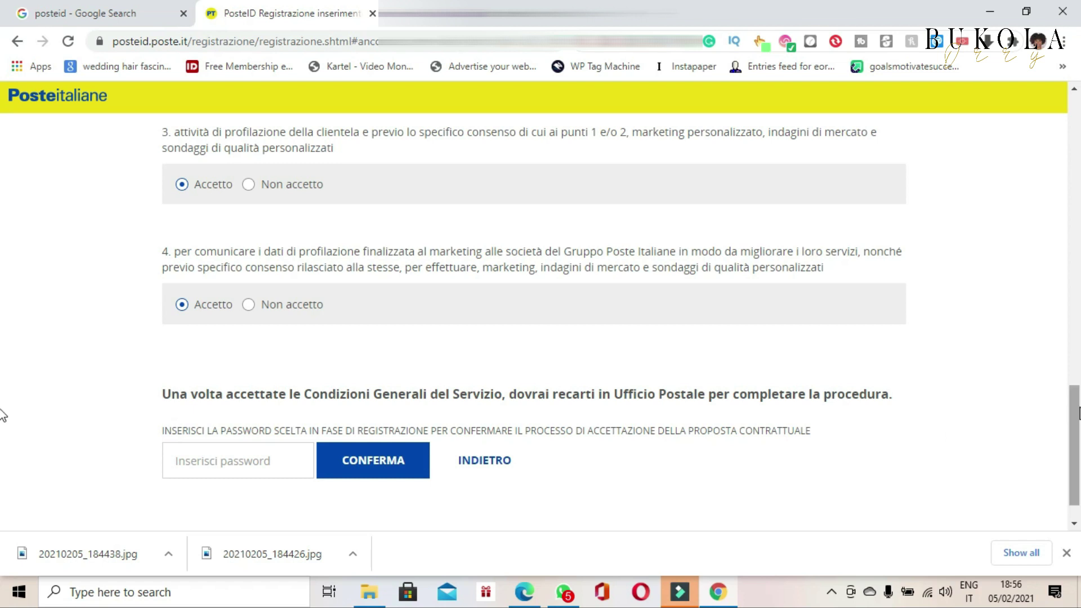
{"action": "left_click", "coordinate": [1076, 407]}
{"action": "left_click_drag", "start_coordinate": [1077, 408], "coordinate": [1078, 434]}
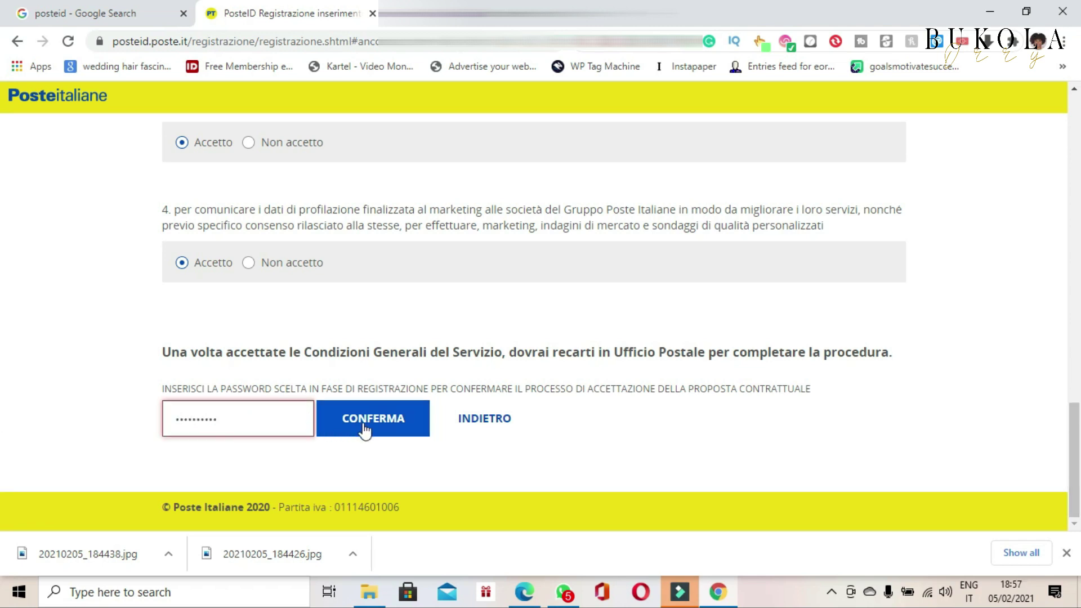
Step: Submit the account password to confirm the contract, then review the post-office identification thank-you page
{"action": "left_click", "coordinate": [363, 429]}
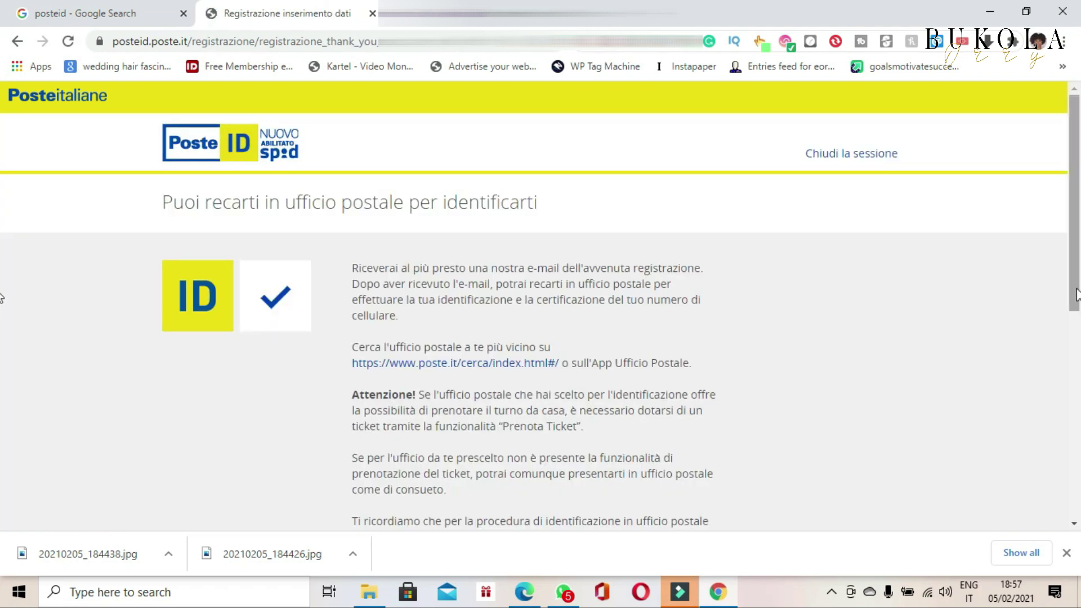
{"action": "left_click_drag", "start_coordinate": [1077, 293], "coordinate": [1078, 430]}
{"action": "scroll", "coordinate": [1078, 434], "scroll_direction": "down", "scroll_amount": 3}
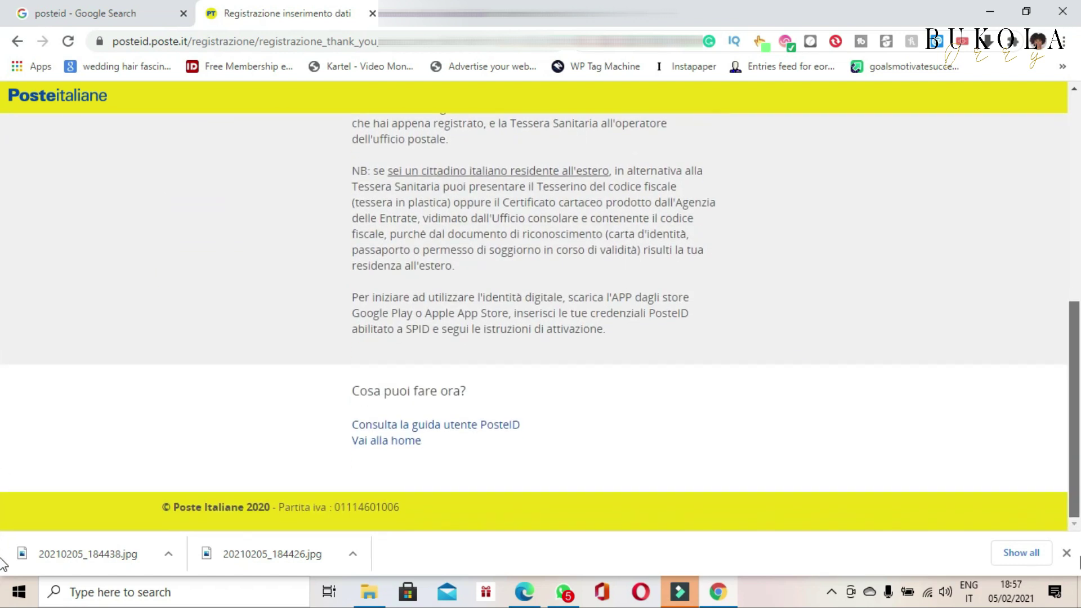
{"action": "scroll", "coordinate": [1078, 445], "scroll_direction": "up", "scroll_amount": 6}
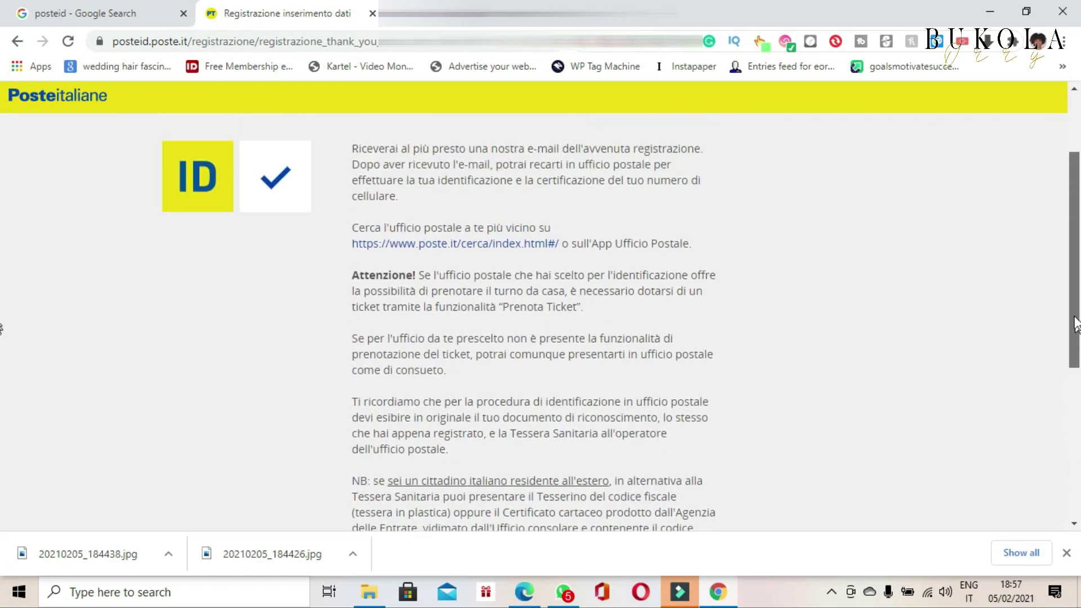
{"action": "scroll", "coordinate": [1077, 298], "scroll_direction": "up", "scroll_amount": 1}
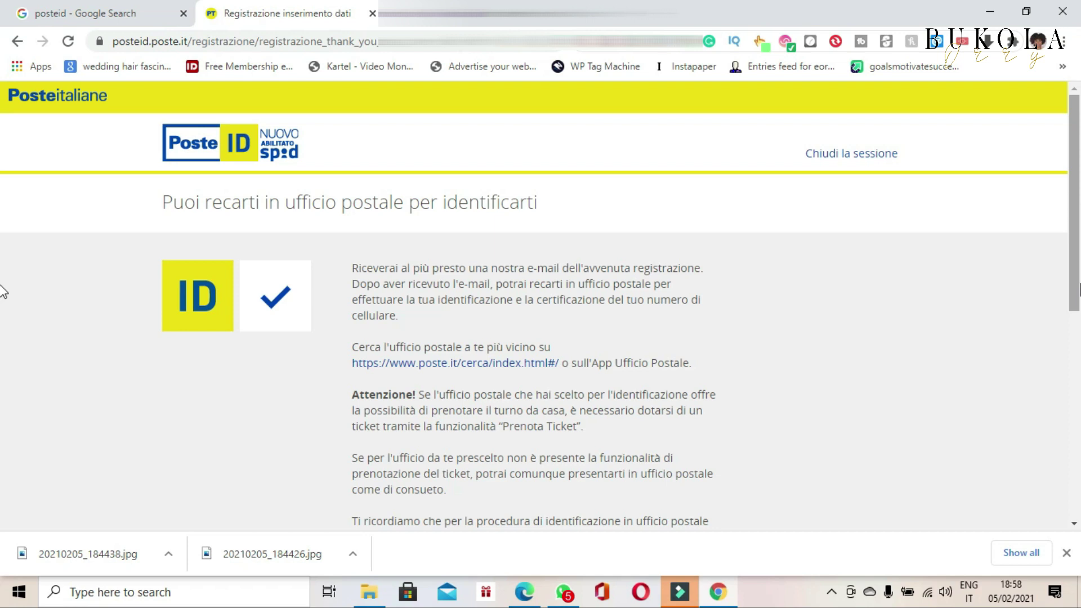
{"action": "scroll", "coordinate": [3, 291], "scroll_direction": "down", "scroll_amount": 3}
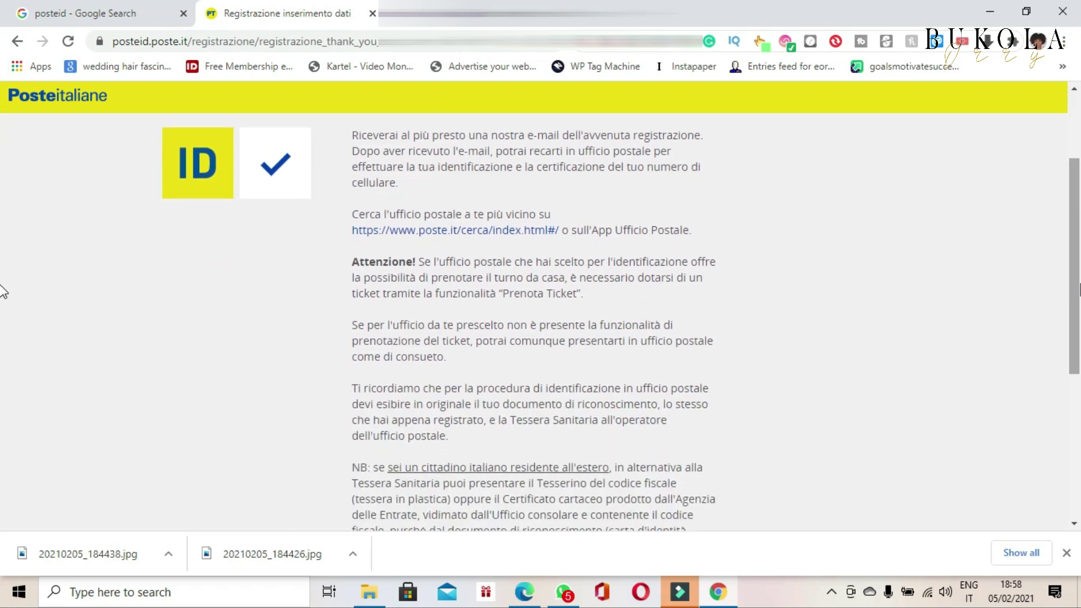
{"action": "scroll", "coordinate": [3, 291], "scroll_direction": "down", "scroll_amount": 1}
{"action": "scroll", "coordinate": [3, 291], "scroll_direction": "up", "scroll_amount": 1}
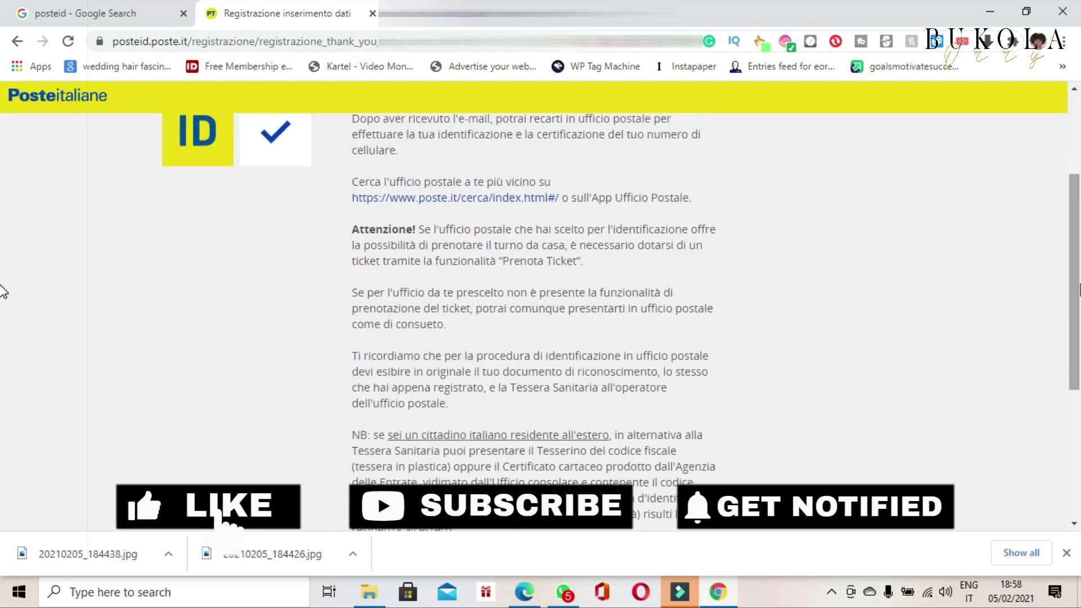
{"action": "scroll", "coordinate": [2, 291], "scroll_direction": "up", "scroll_amount": 2}
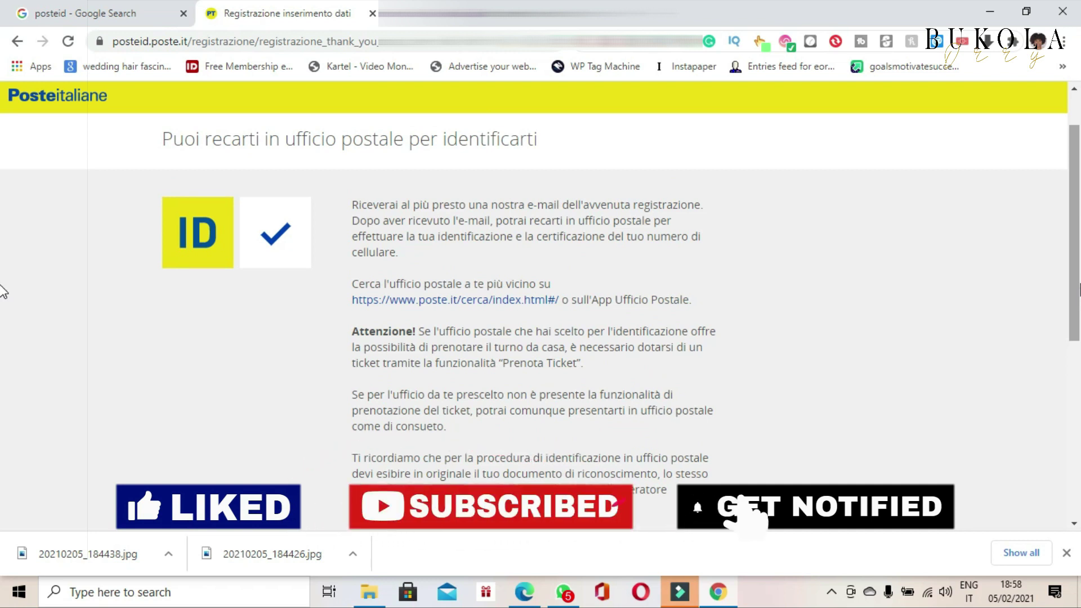
{"action": "scroll", "coordinate": [2, 225], "scroll_direction": "up", "scroll_amount": 1}
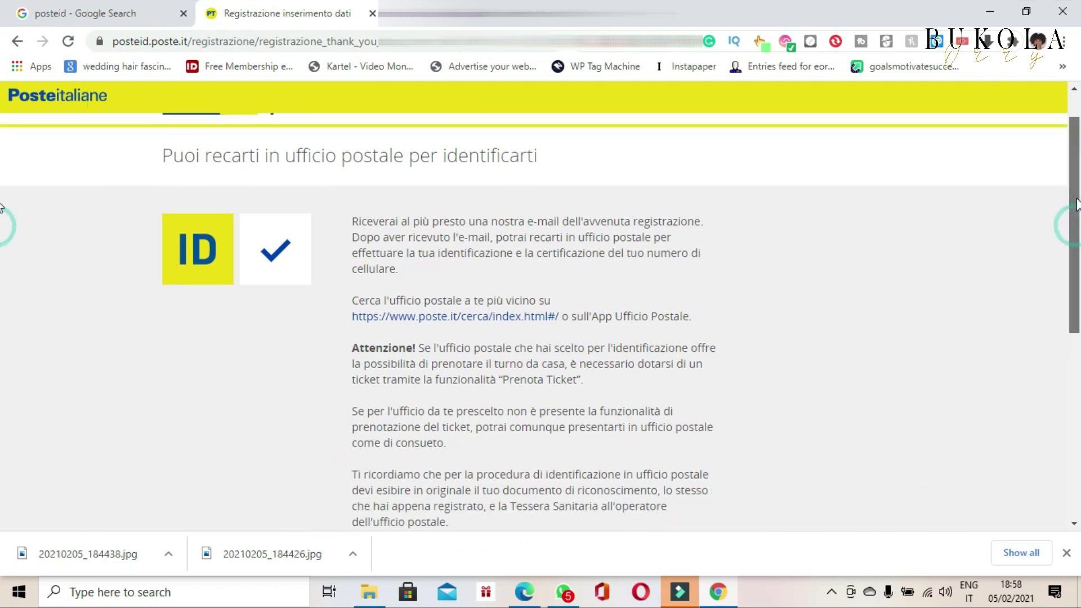
{"action": "scroll", "coordinate": [2, 207], "scroll_direction": "up", "scroll_amount": 1}
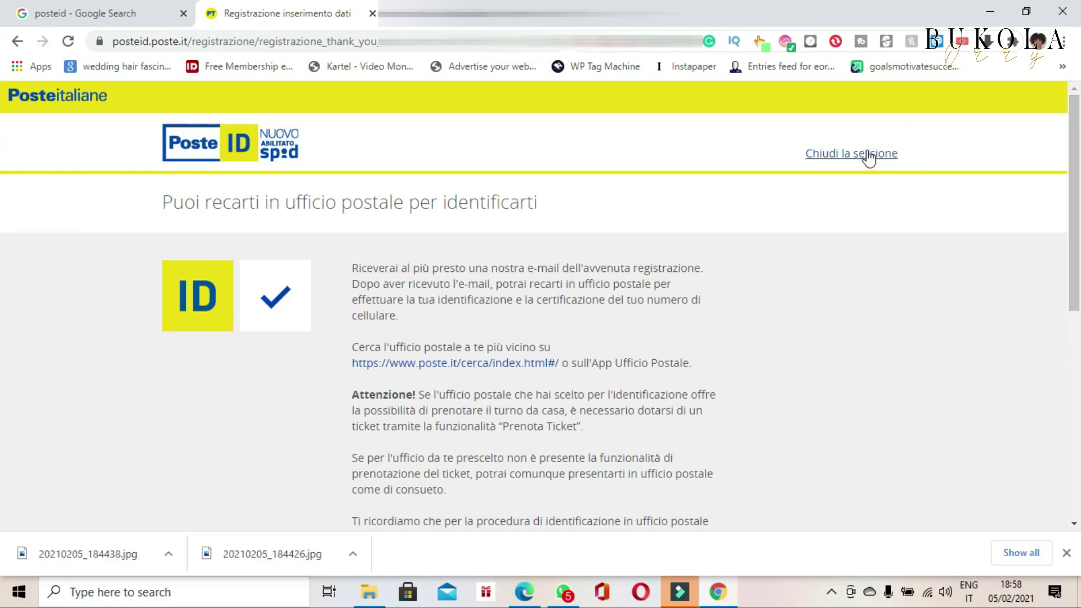